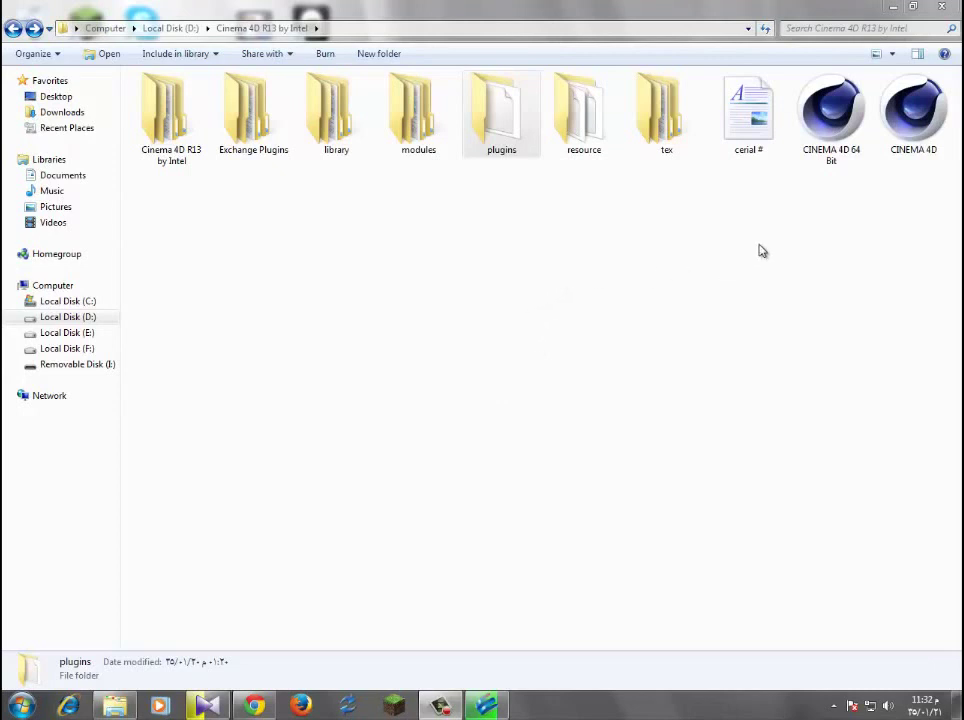
Step: Launch CINEMA 4D 64 Bit from the Cinema 4D R13 by Intel folder
click(835, 110)
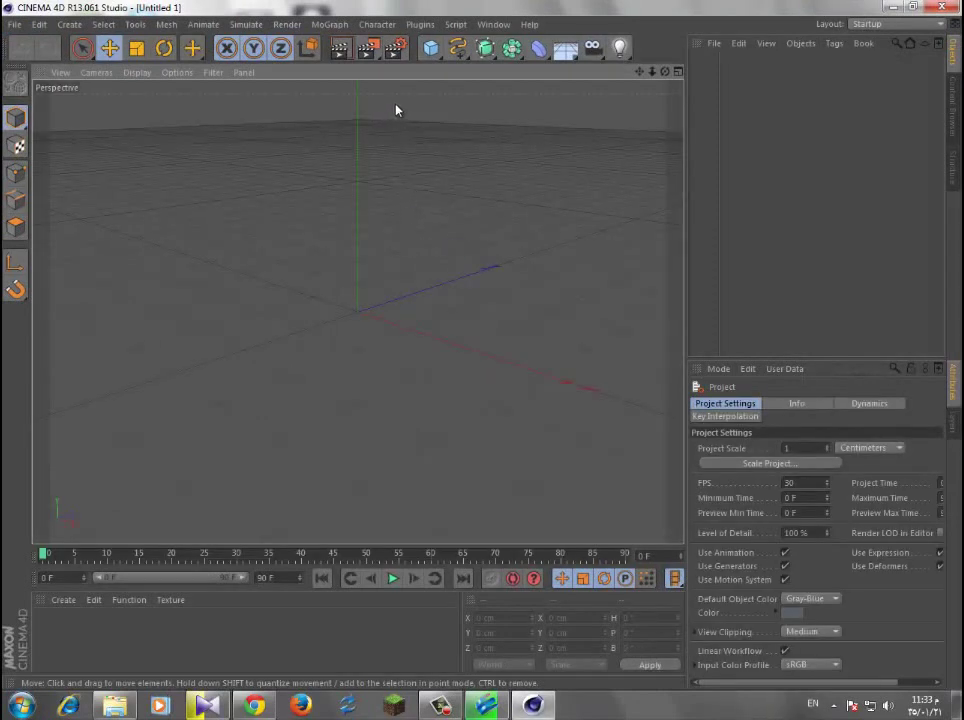
Step: Add a cube and drag its handles into a flat slab about 528 × 49 × 695 cm
click(430, 48)
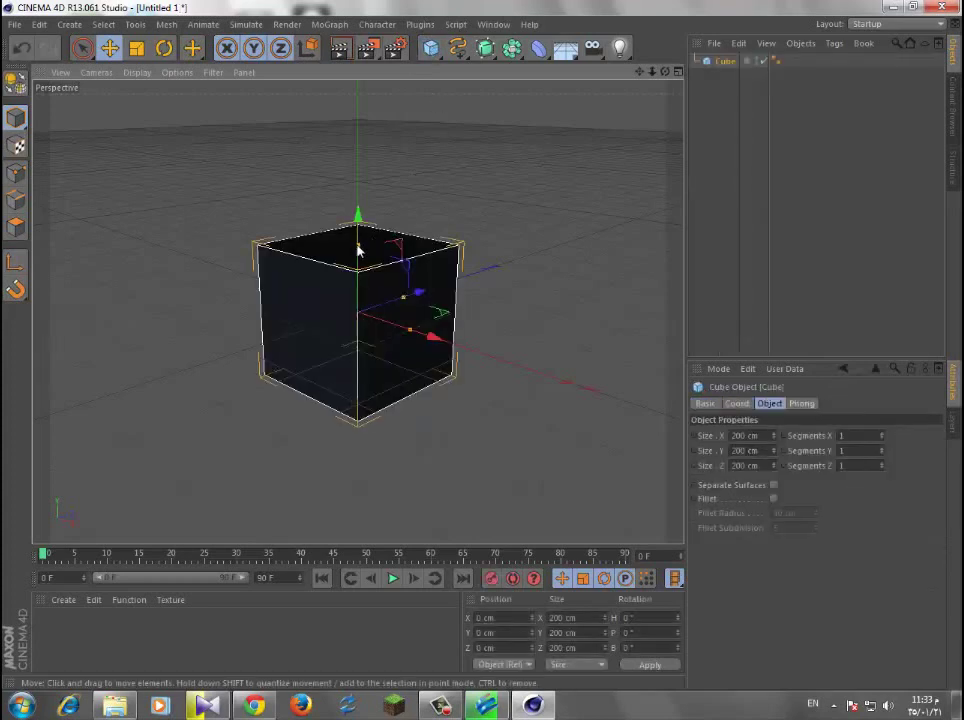
drag(357, 247, 493, 264)
drag(409, 335, 517, 366)
drag(359, 280, 359, 302)
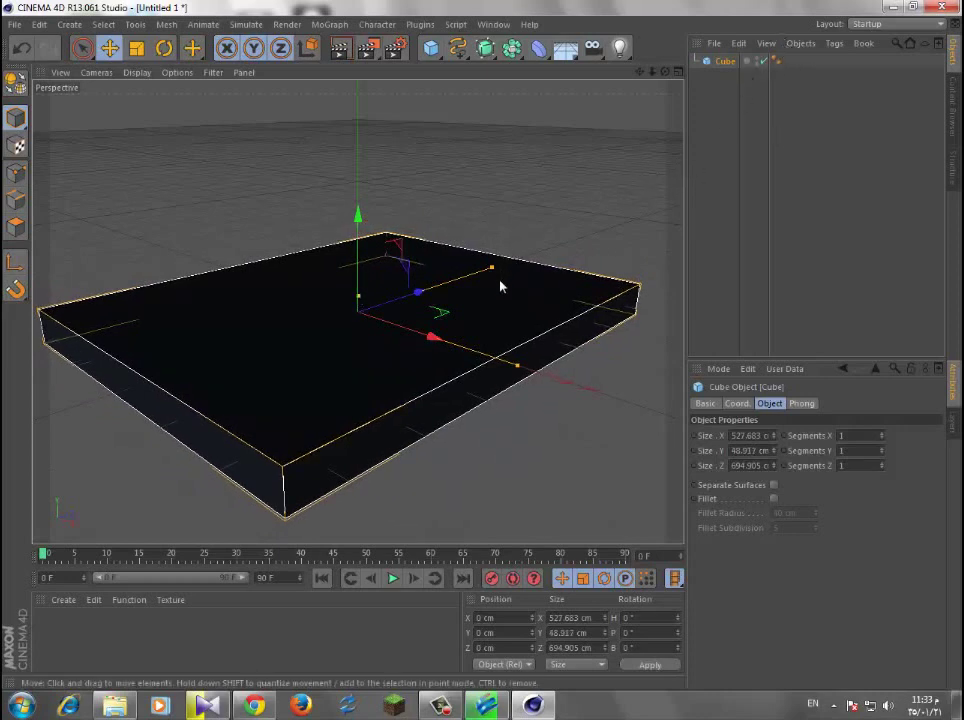
Step: Give the slab cube a Rigid Body tag with Trigger set to At Velocity Peak
right_click(733, 70)
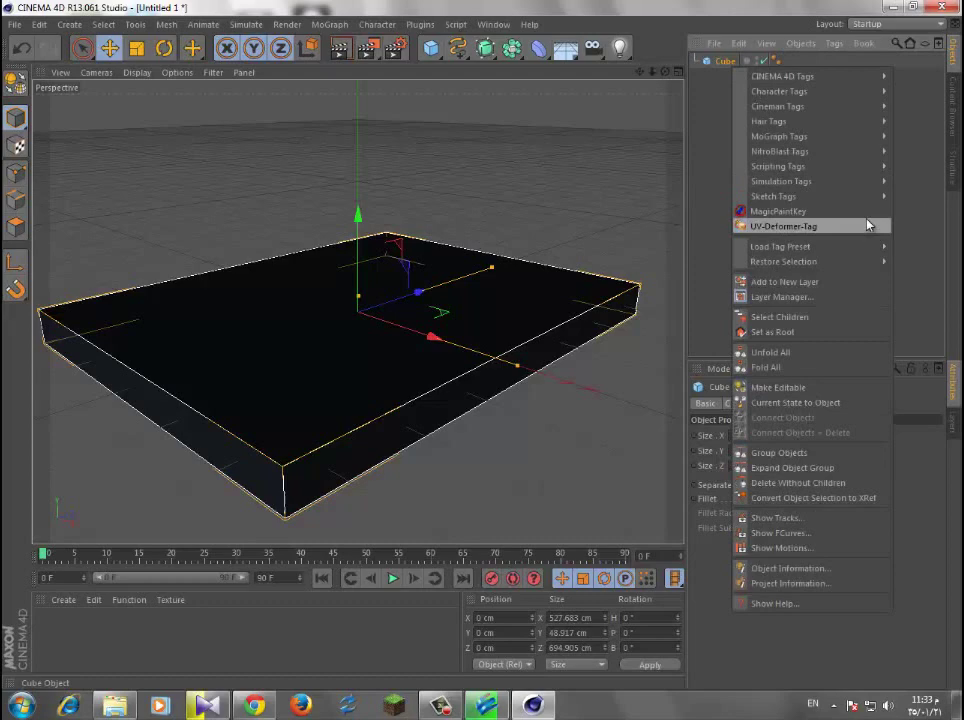
mouse_move(848, 184)
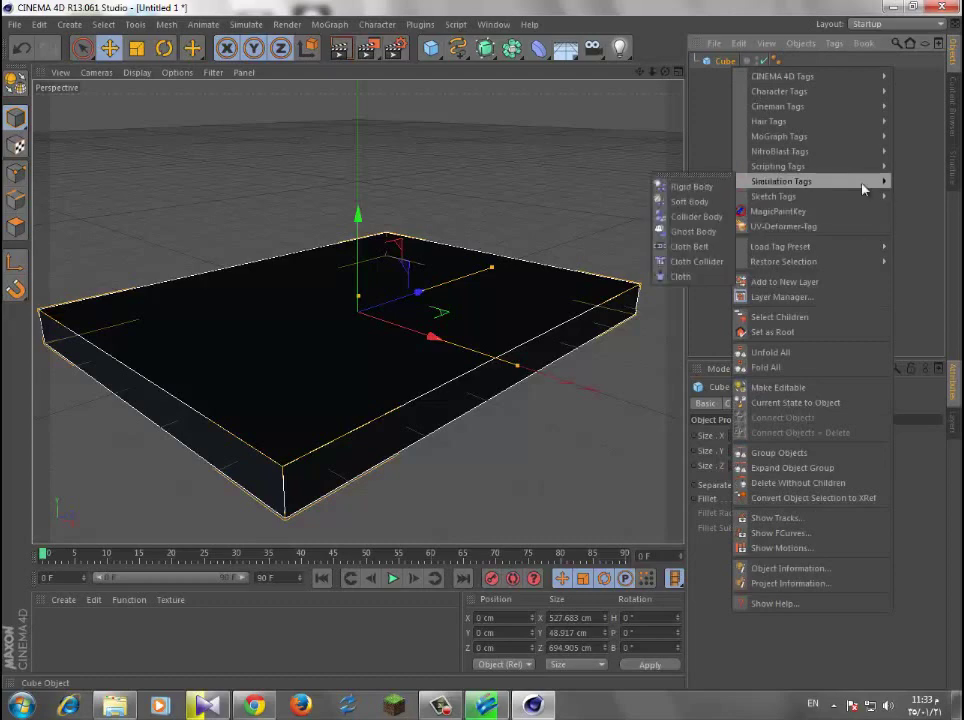
click(696, 190)
click(903, 507)
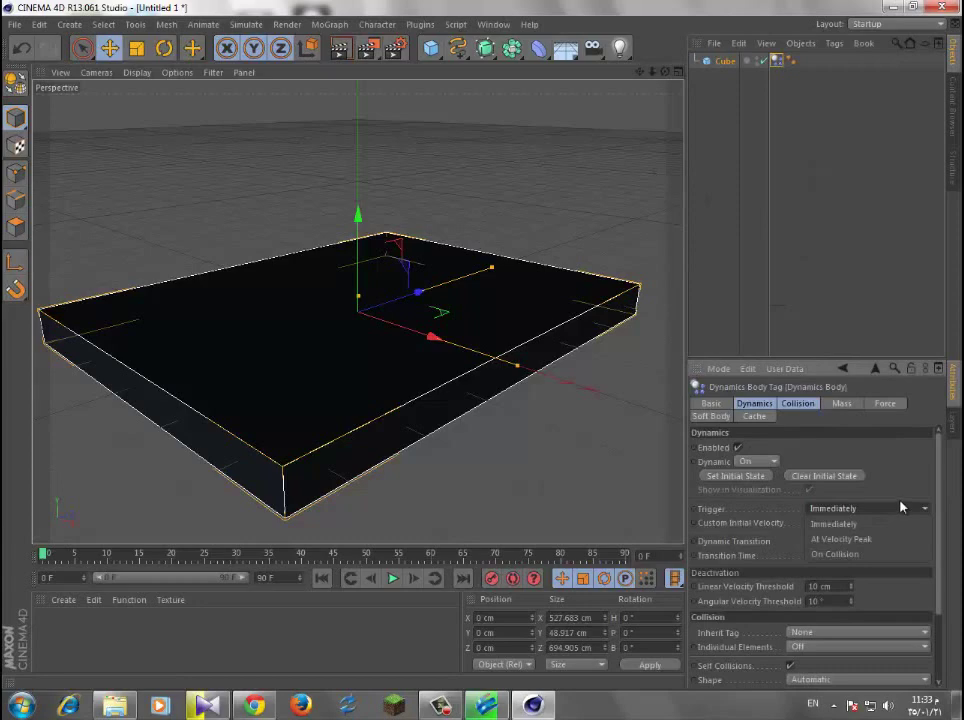
click(868, 540)
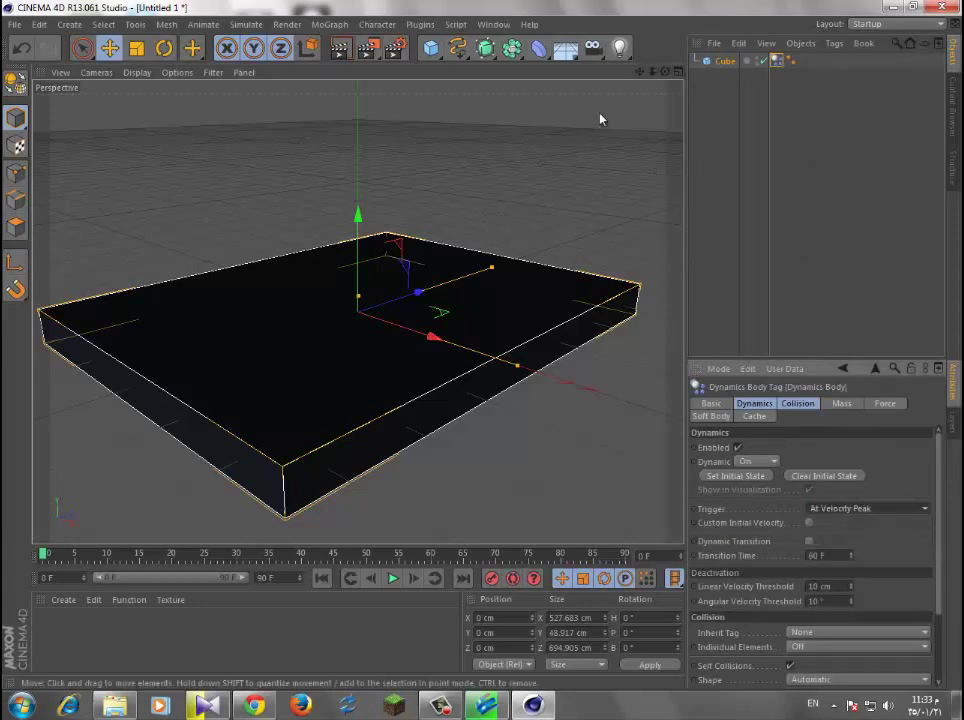
drag(660, 78, 486, 345)
Step: Add a 100 cm radius sphere and raise it to Y 208.23 cm above the slab
click(430, 48)
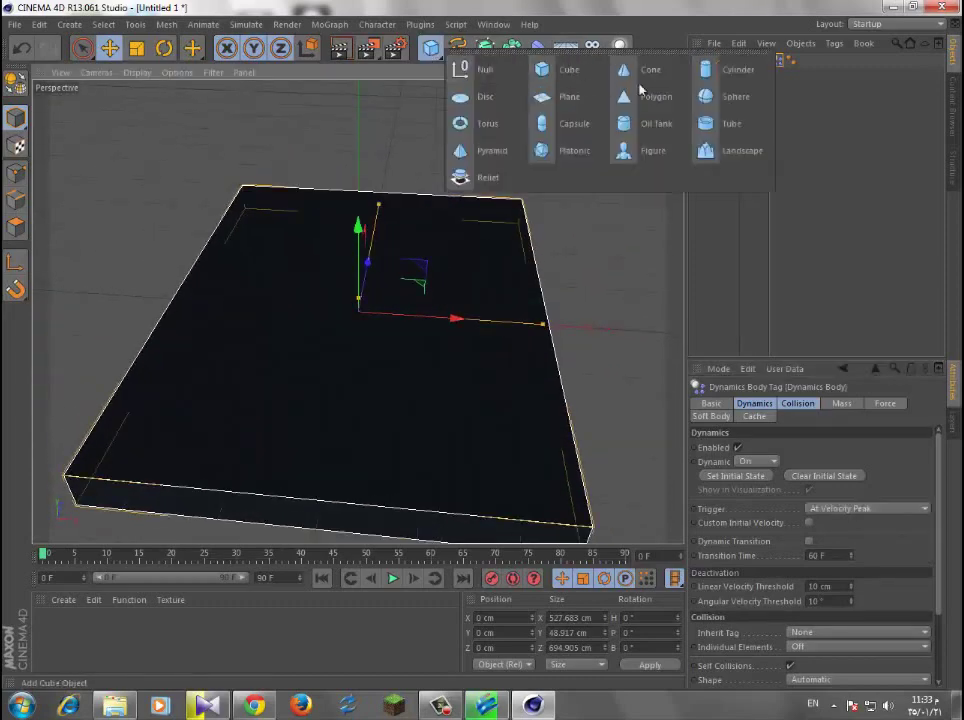
click(727, 100)
drag(368, 232, 336, 89)
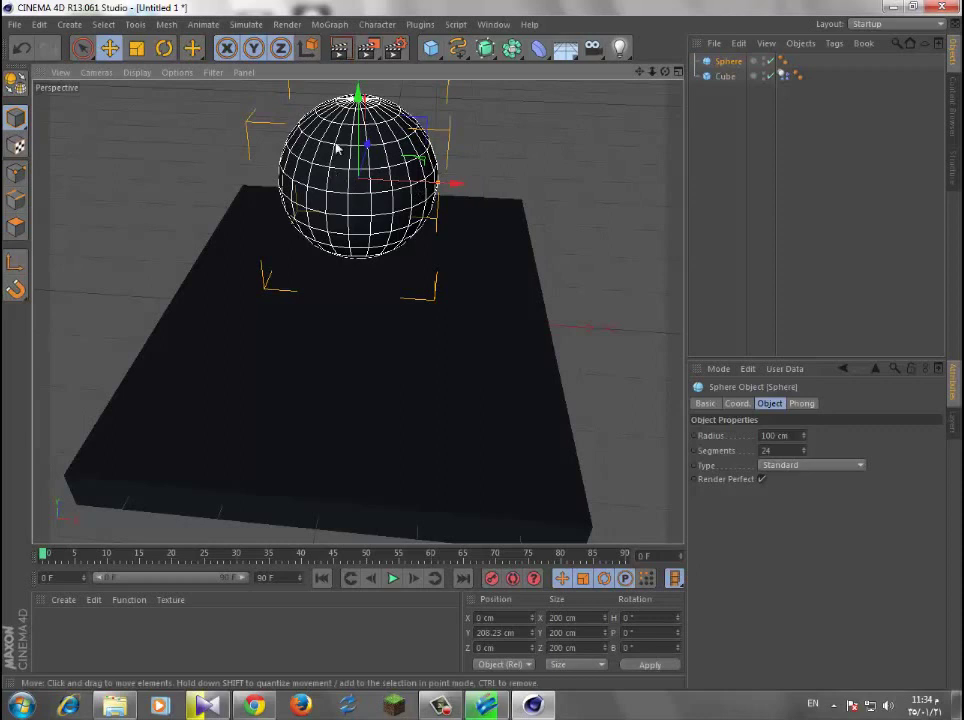
click(421, 25)
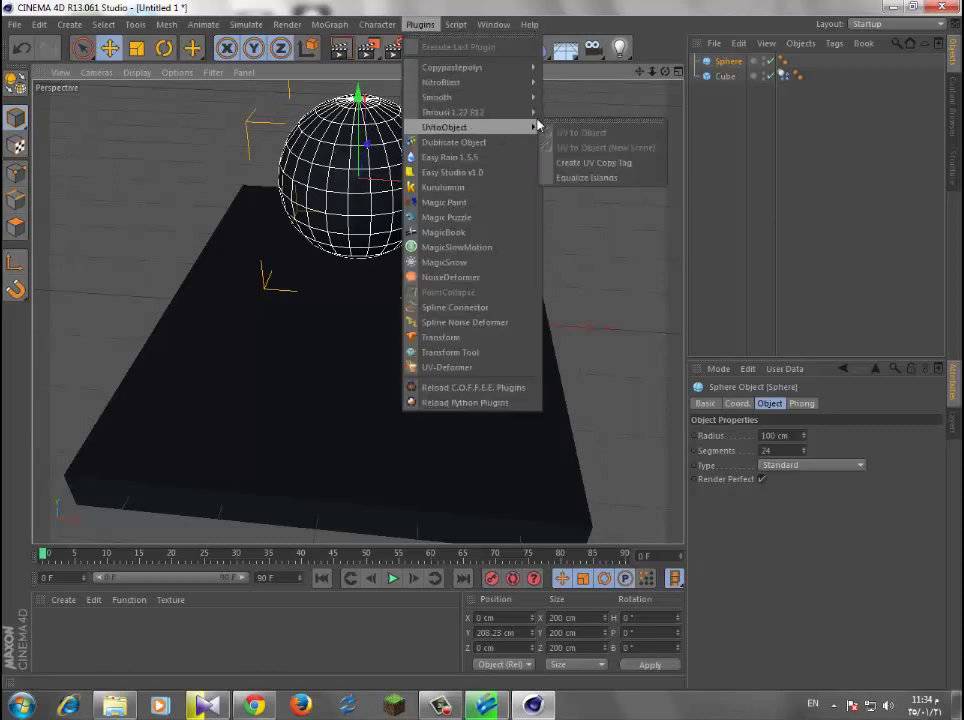
Step: Launch Thrausi on the sphere with 30 pieces and the dynamics Mode left at Immediately
mouse_move(505, 112)
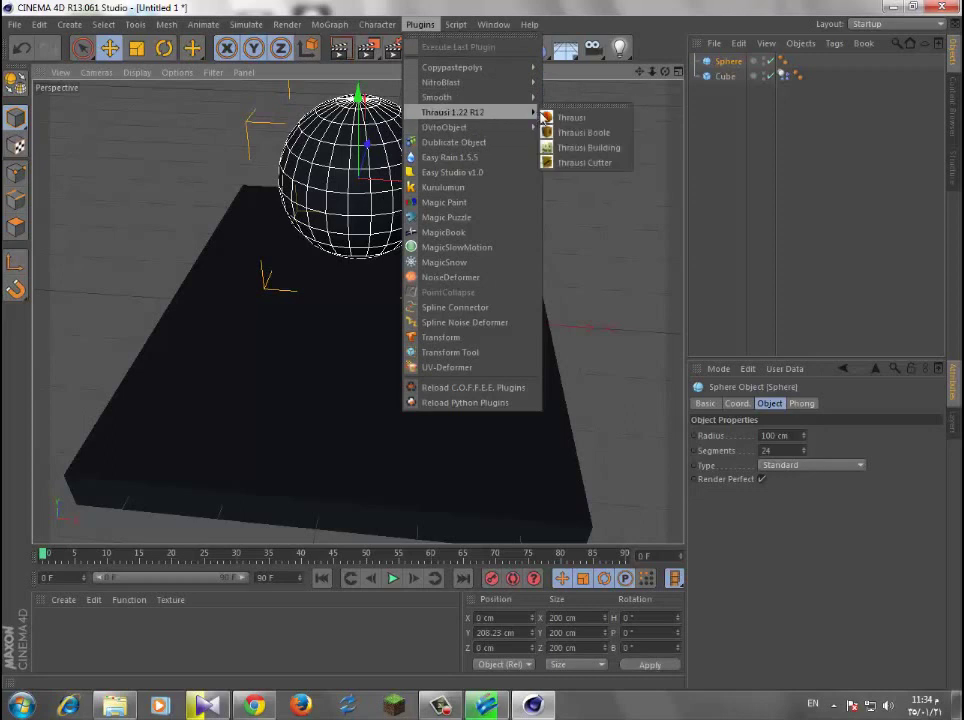
click(588, 119)
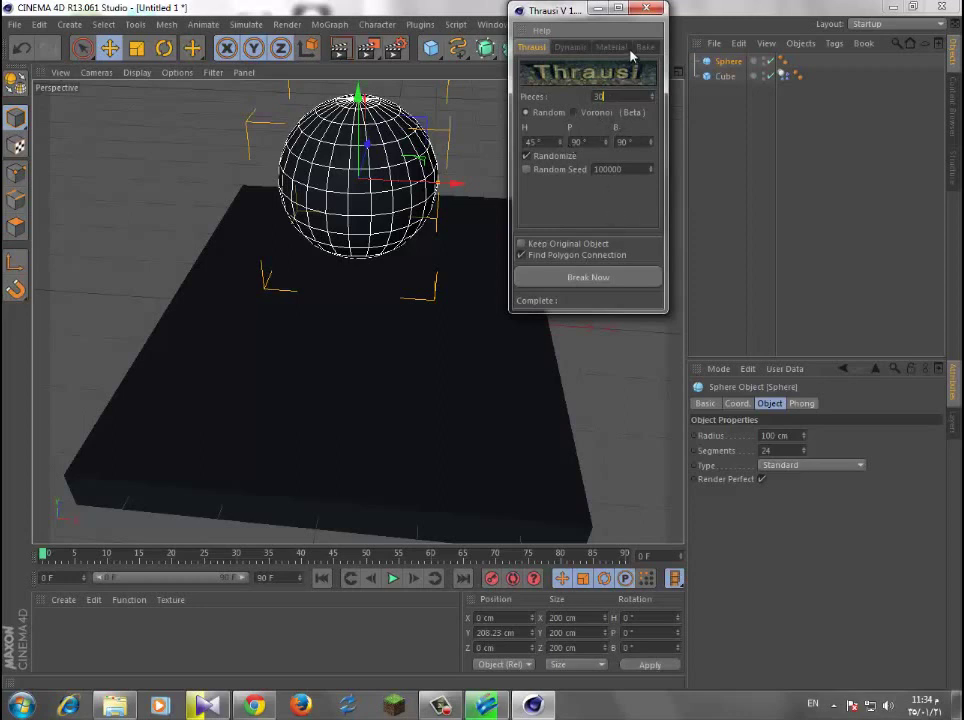
click(579, 46)
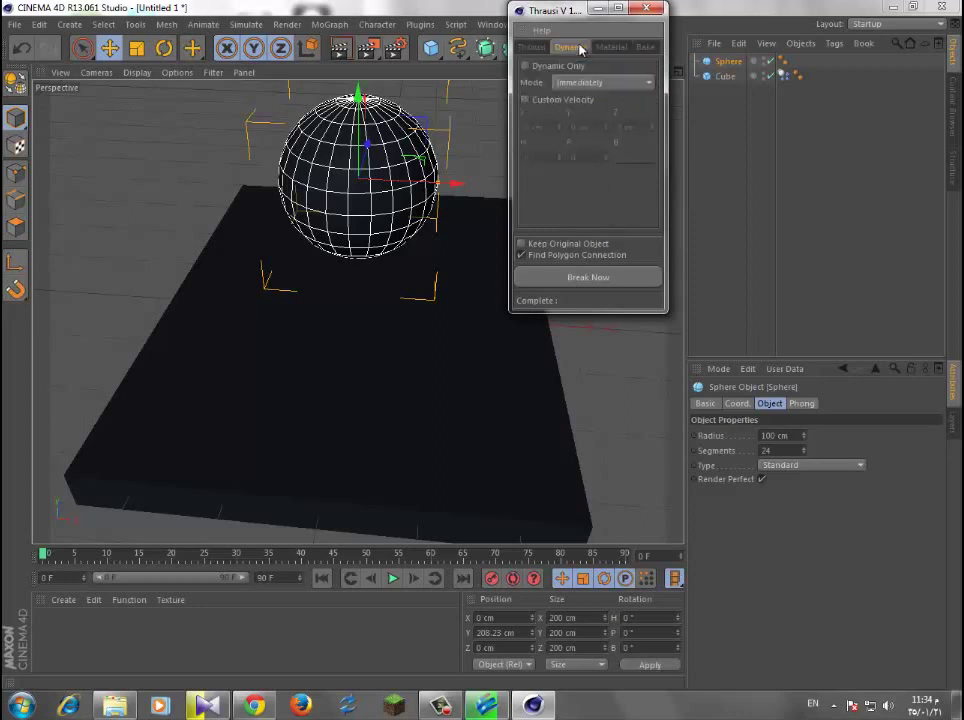
click(615, 84)
click(589, 101)
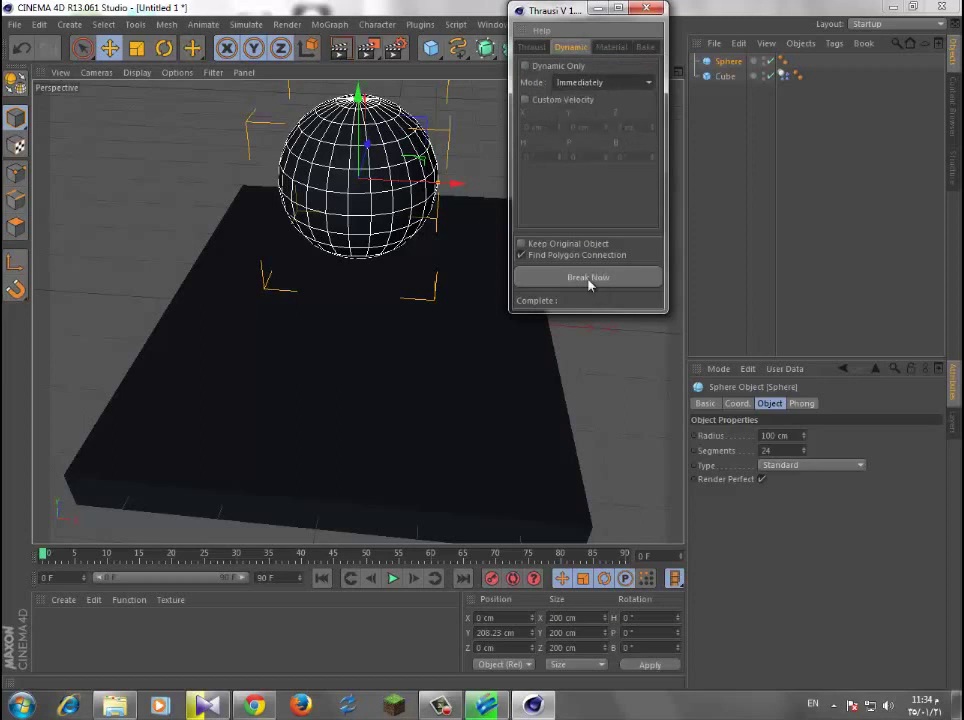
Step: Break the sphere into Sphere_Thrausi_30, dismiss the Windows prompt and close Thrausi
click(532, 47)
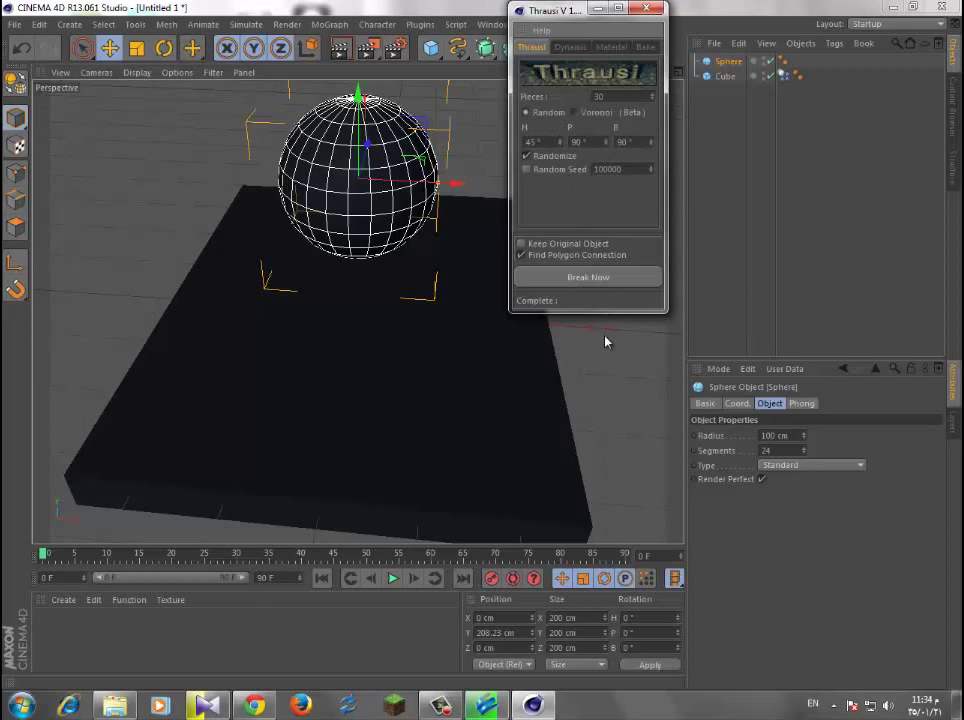
click(588, 280)
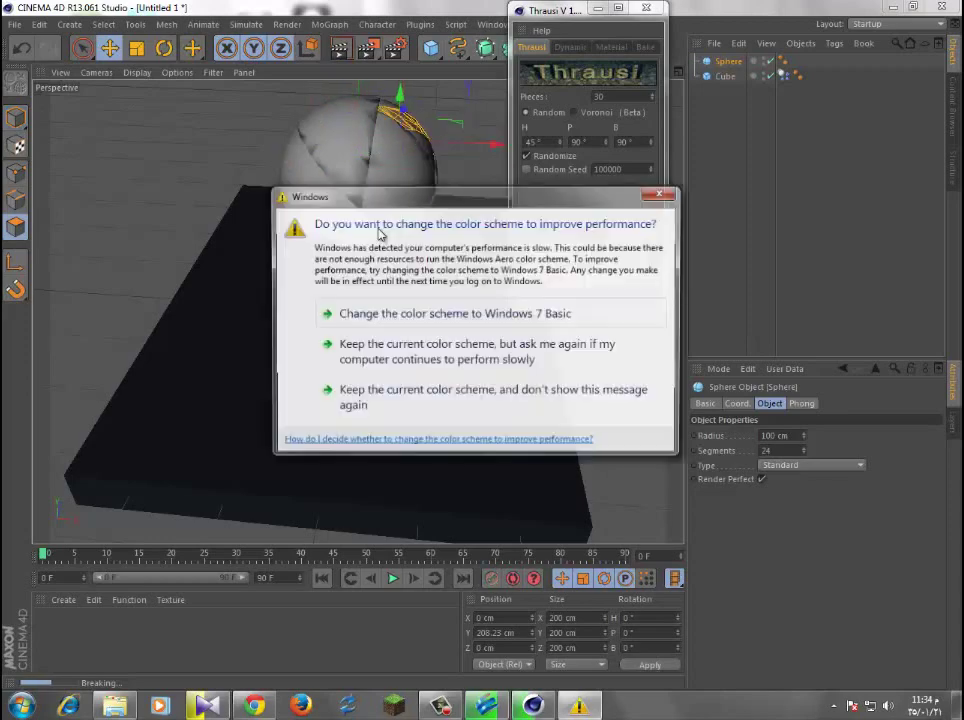
click(661, 195)
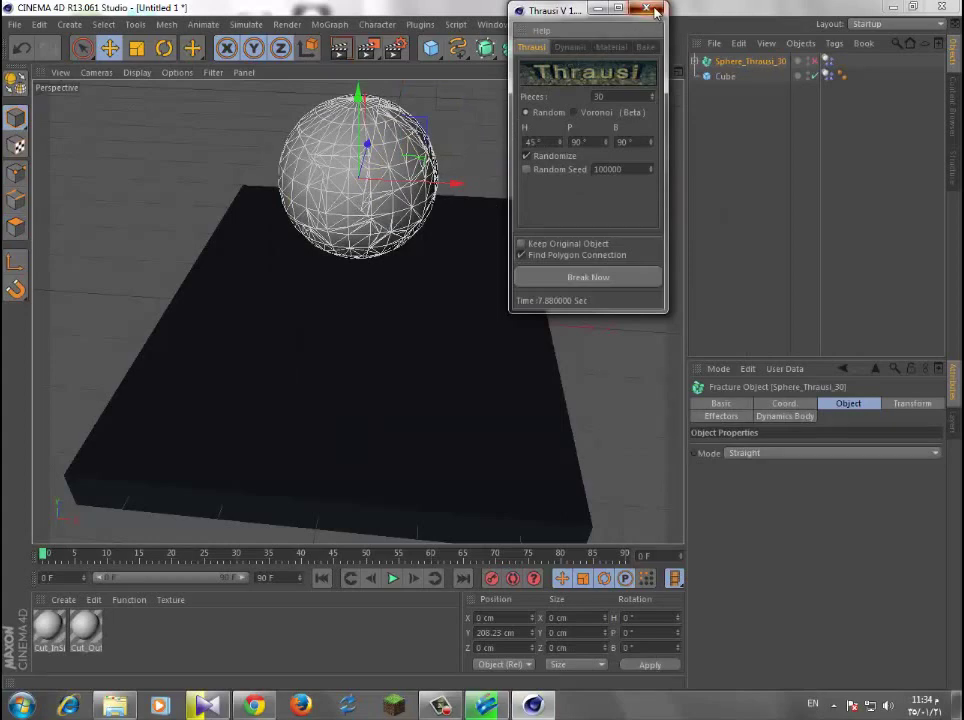
click(650, 11)
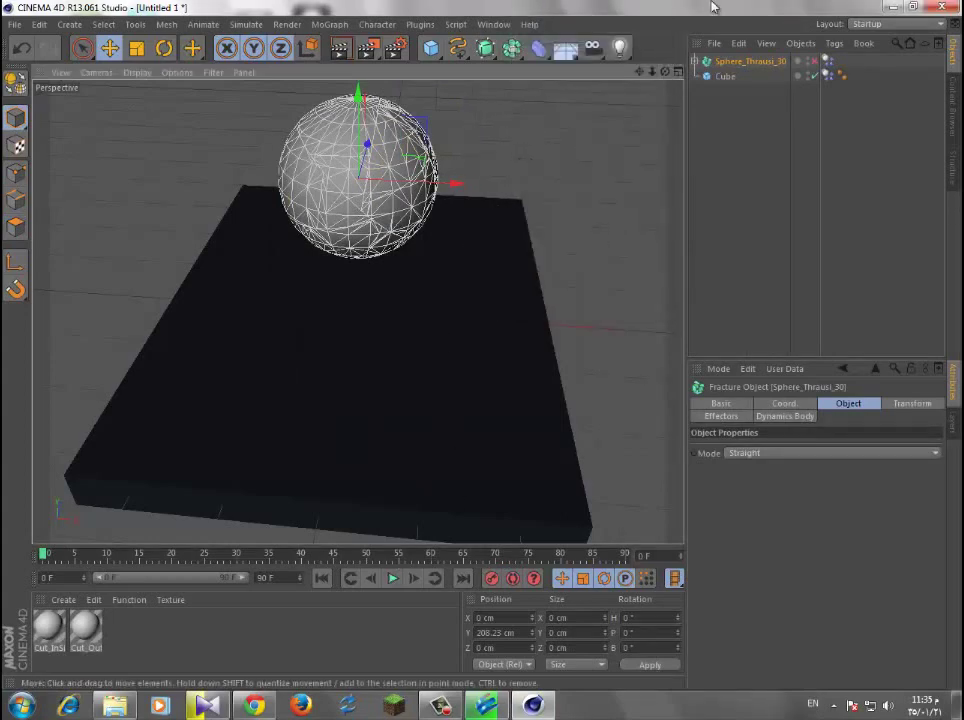
Step: Deselect the fractured sphere and play the simulation to watch it crack apart
alt+drag(470, 352, 749, 159)
click(783, 155)
click(390, 580)
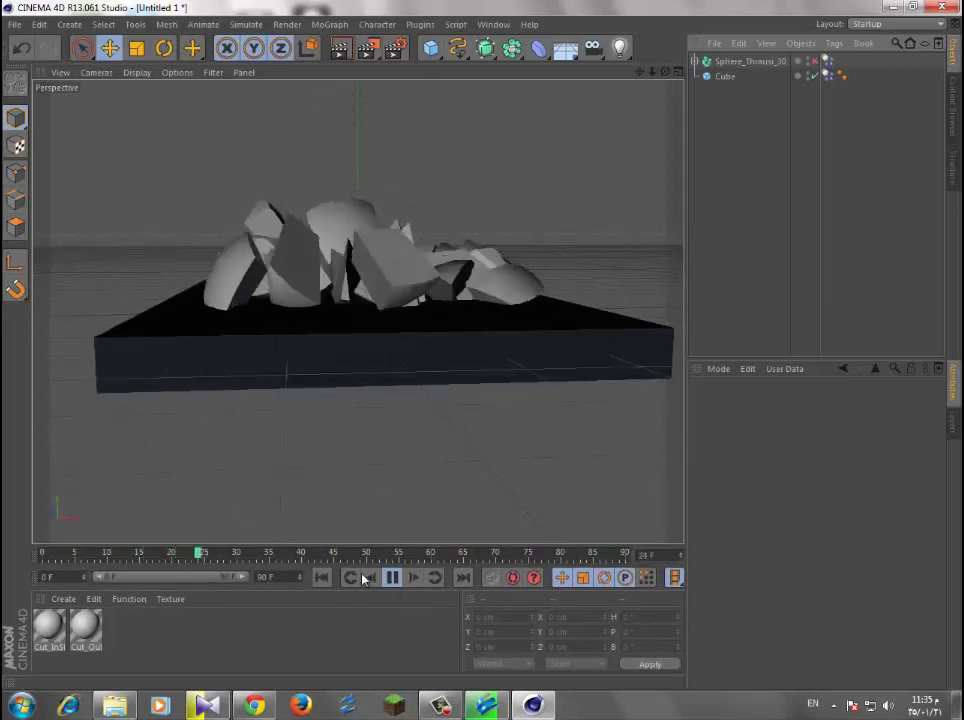
Step: Pause playback and rewind the timeline to frame 0
click(391, 577)
drag(240, 557, 10, 545)
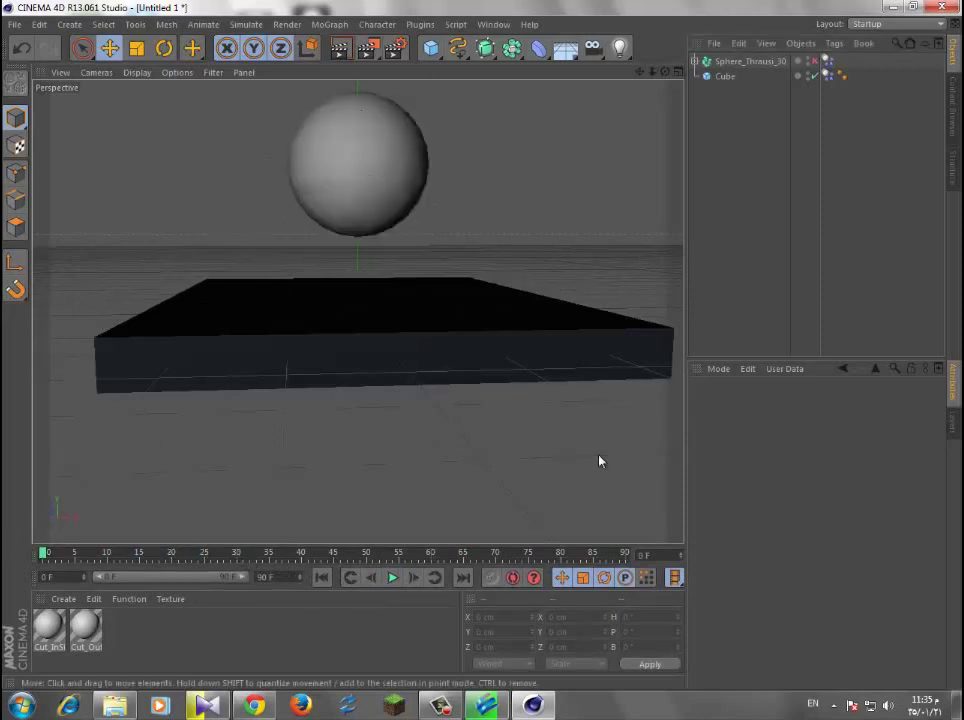
Step: Set Sphere_Thrausi_30's dynamics Trigger to On Collision, test-play it, then rewind
right_click(739, 63)
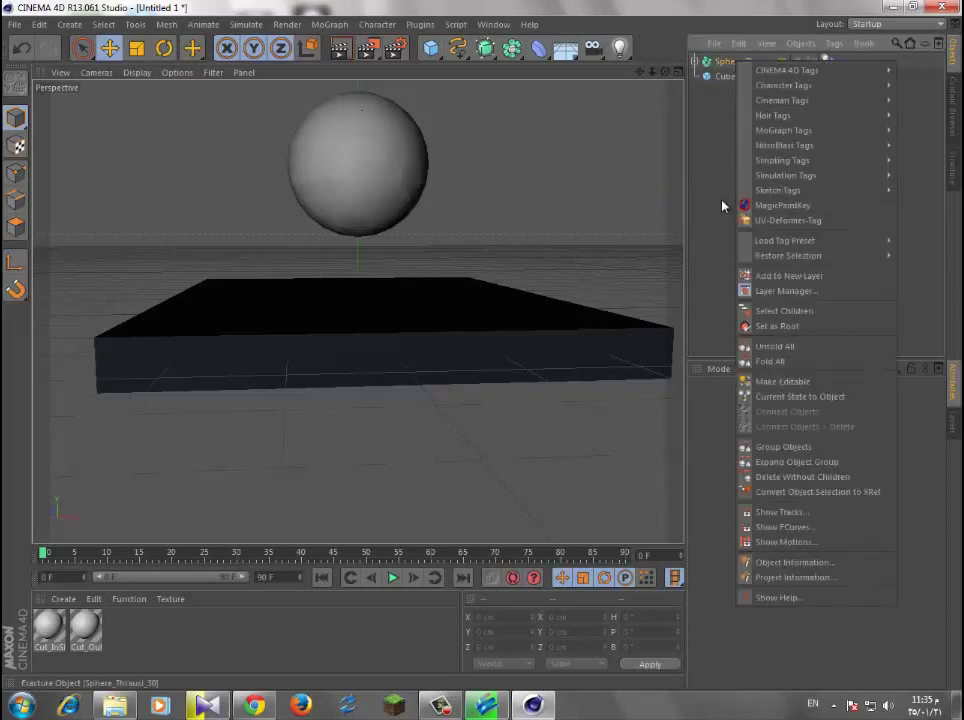
key(Escape)
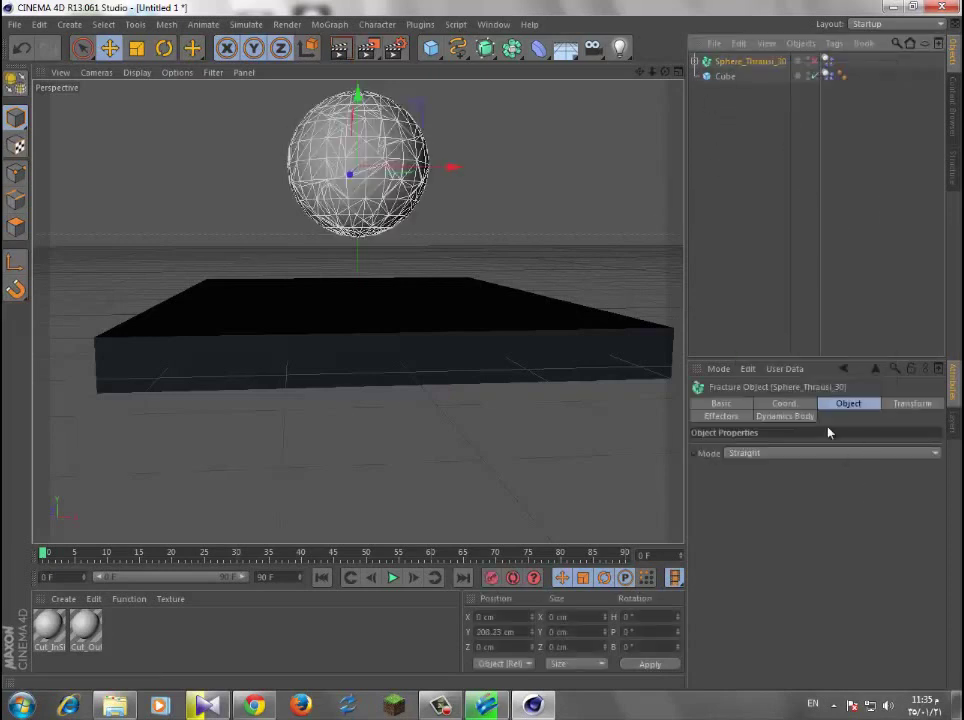
click(781, 416)
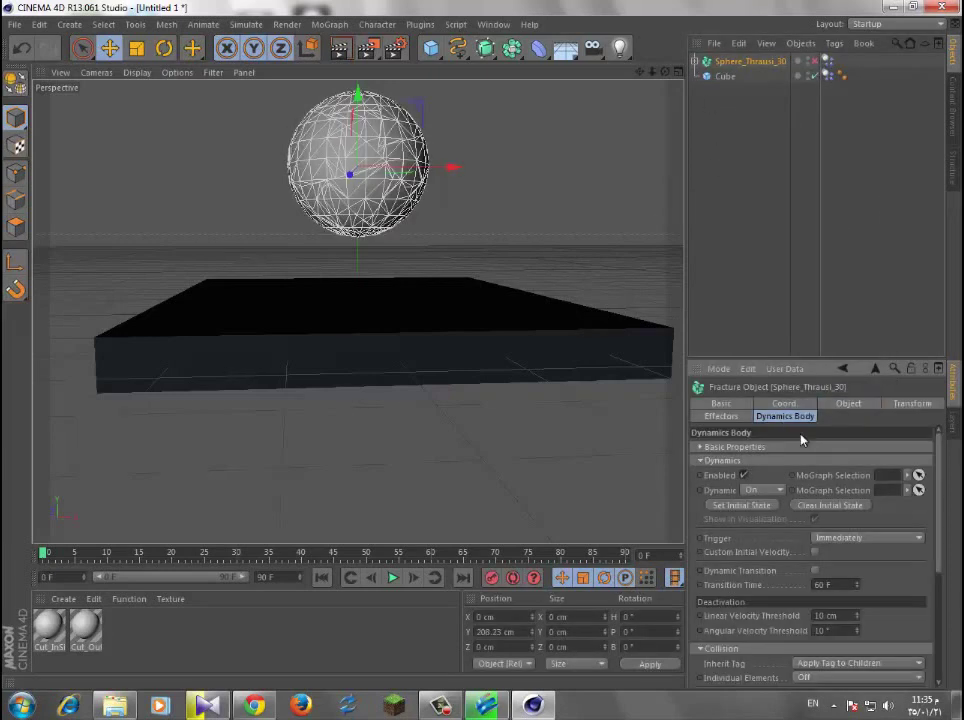
click(870, 547)
click(875, 583)
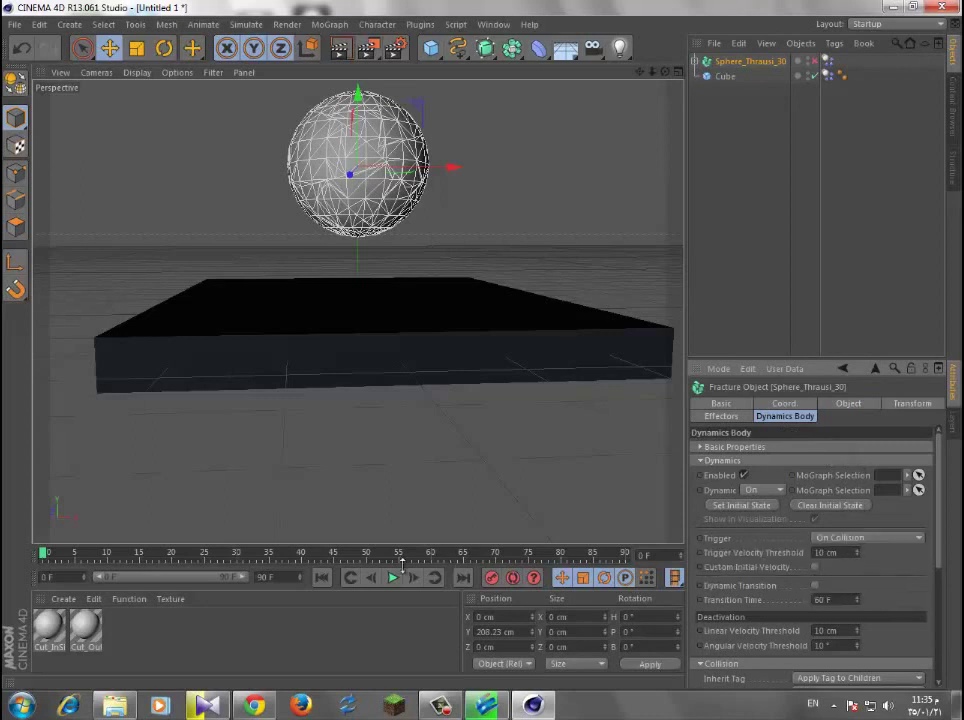
click(394, 581)
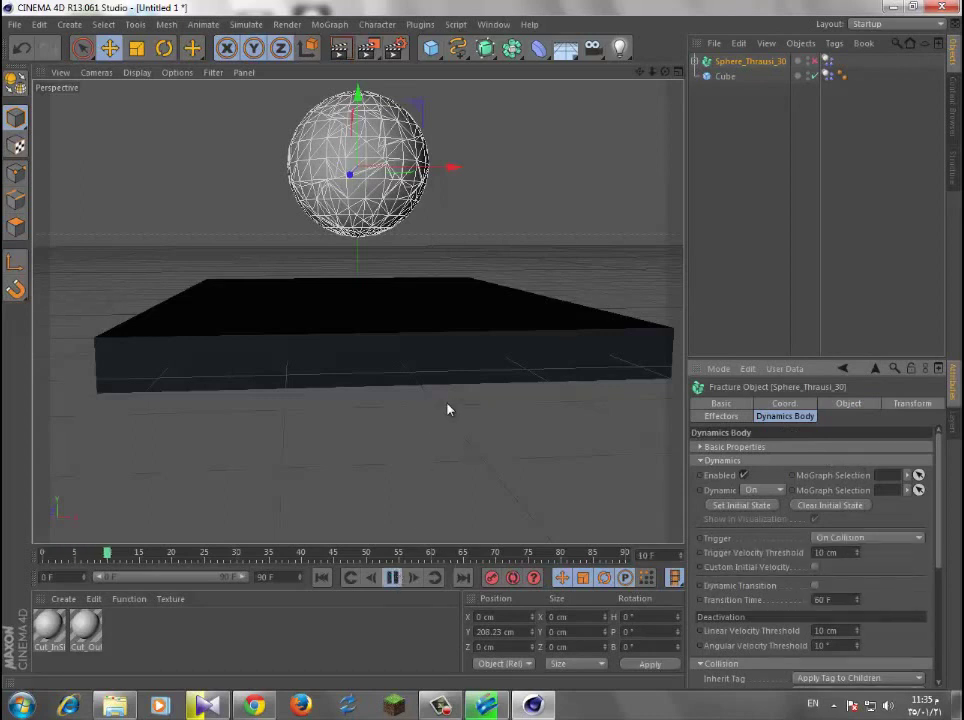
click(392, 577)
drag(322, 558, 42, 567)
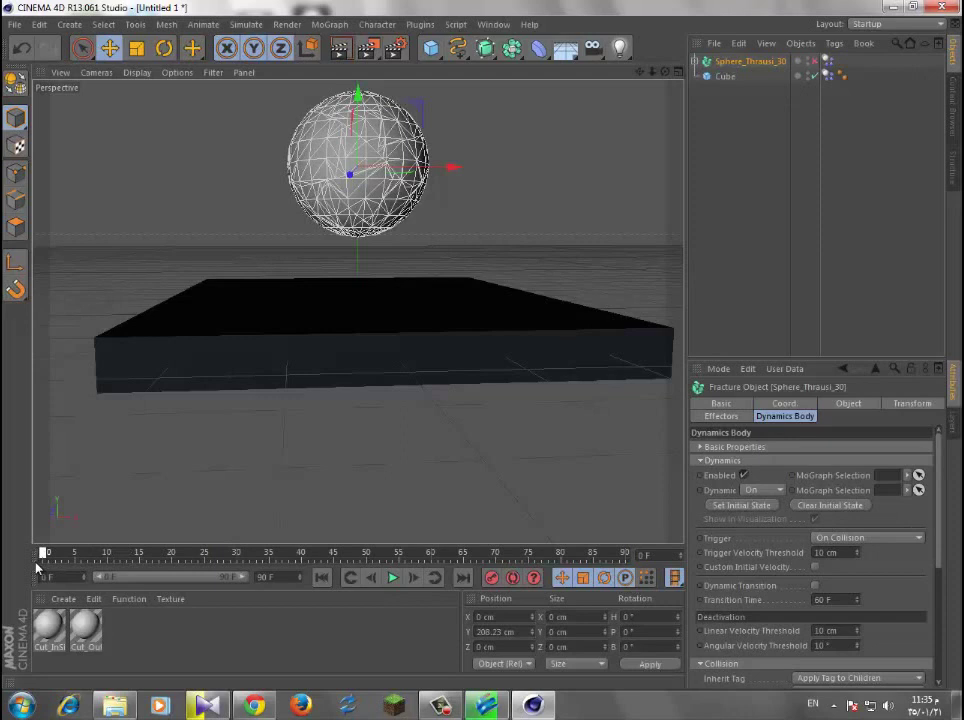
Step: Switch the Trigger back to Immediately and replay the simulation
click(840, 540)
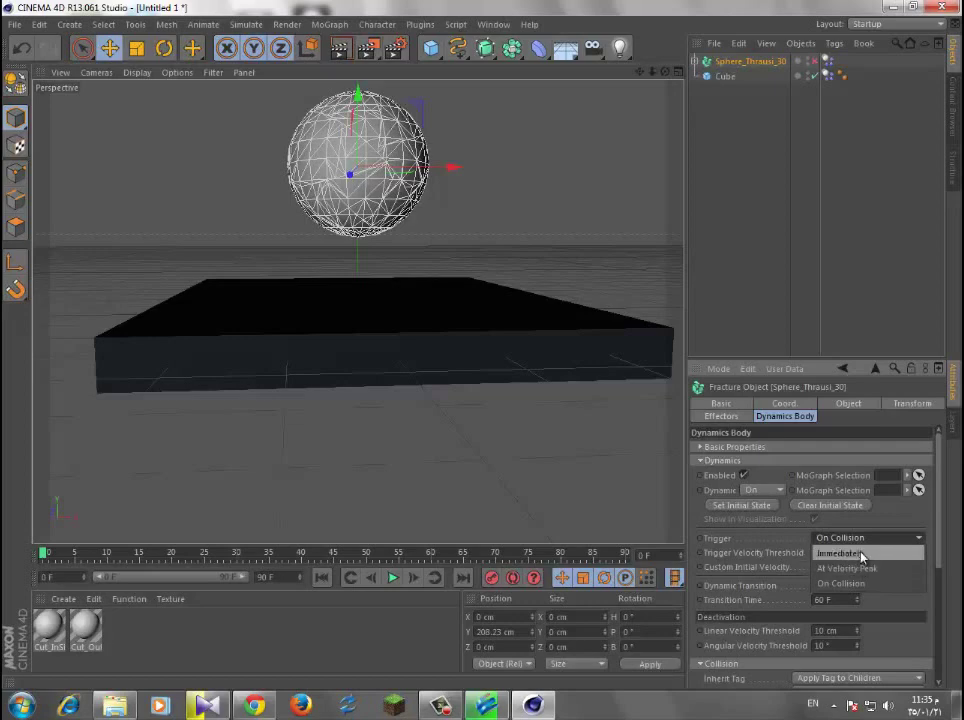
click(845, 553)
click(393, 580)
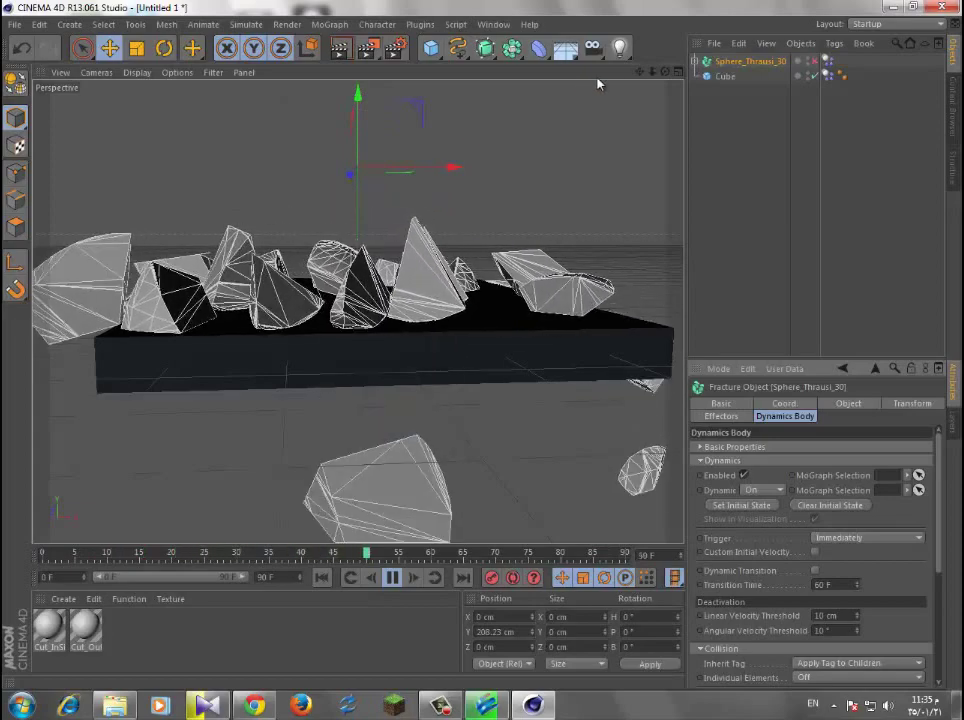
Step: Orbit the Perspective view to look down on the pieces heaping onto the slab
alt+drag(490, 150, 510, 171)
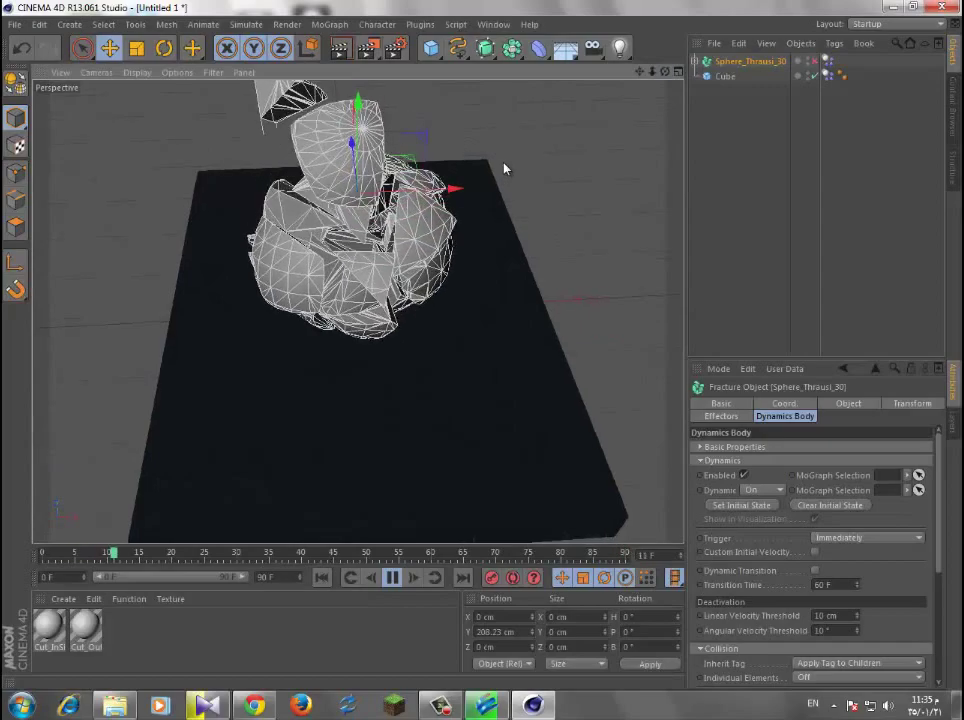